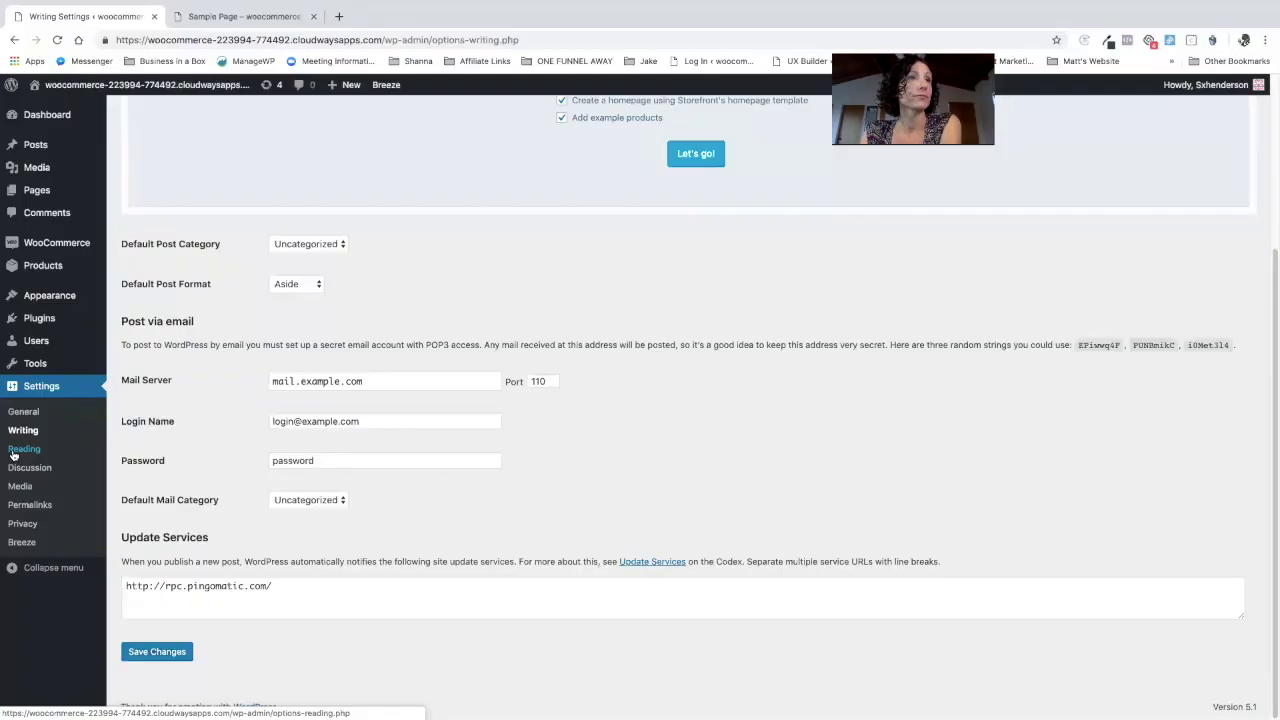
- Open the Reading settings page and scroll down to the homepage and feed options
left_click(14, 451)
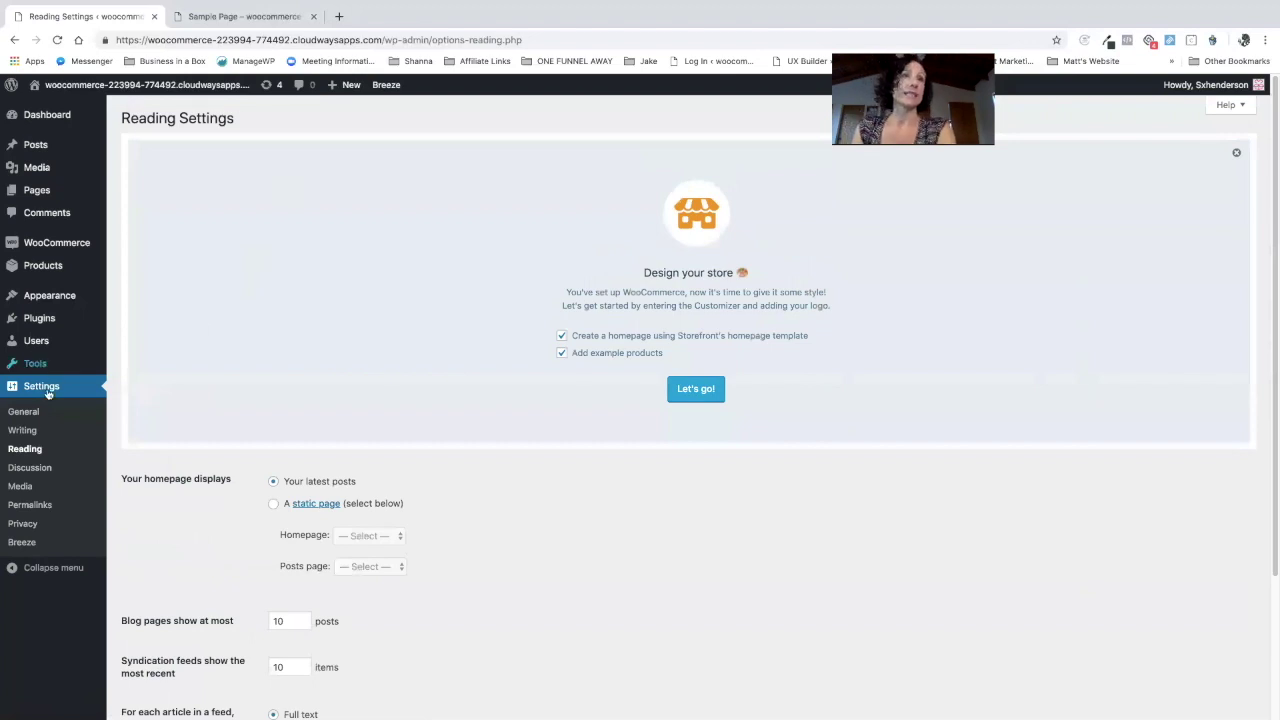
scroll(440, 385, "down", 3)
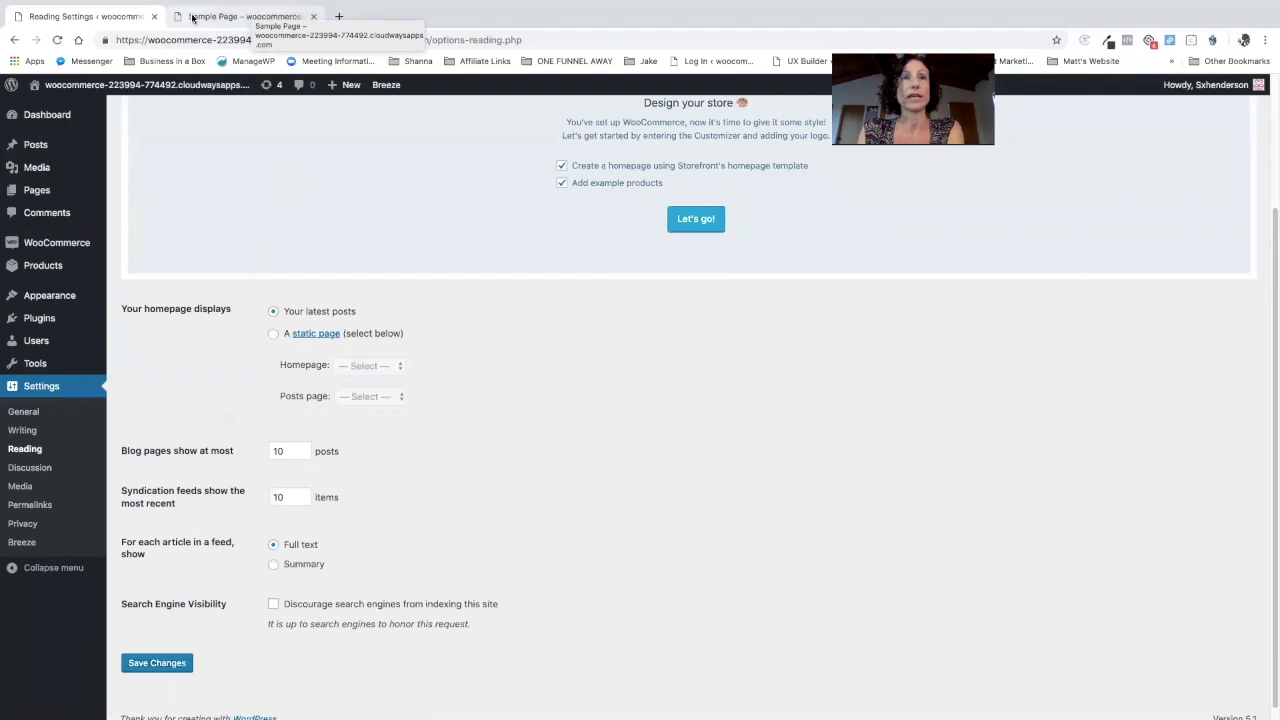
- Set the homepage to display a static page, choosing Sample Page
left_click(272, 336)
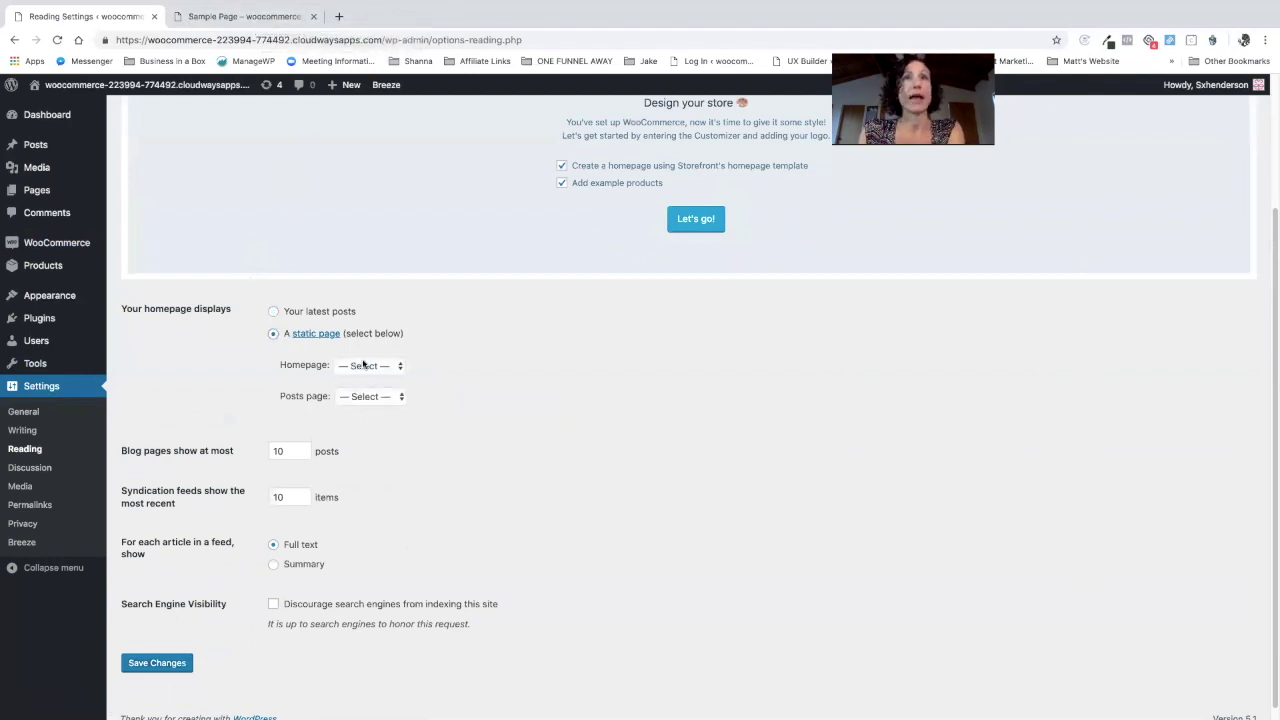
left_click(380, 370)
left_click(383, 379)
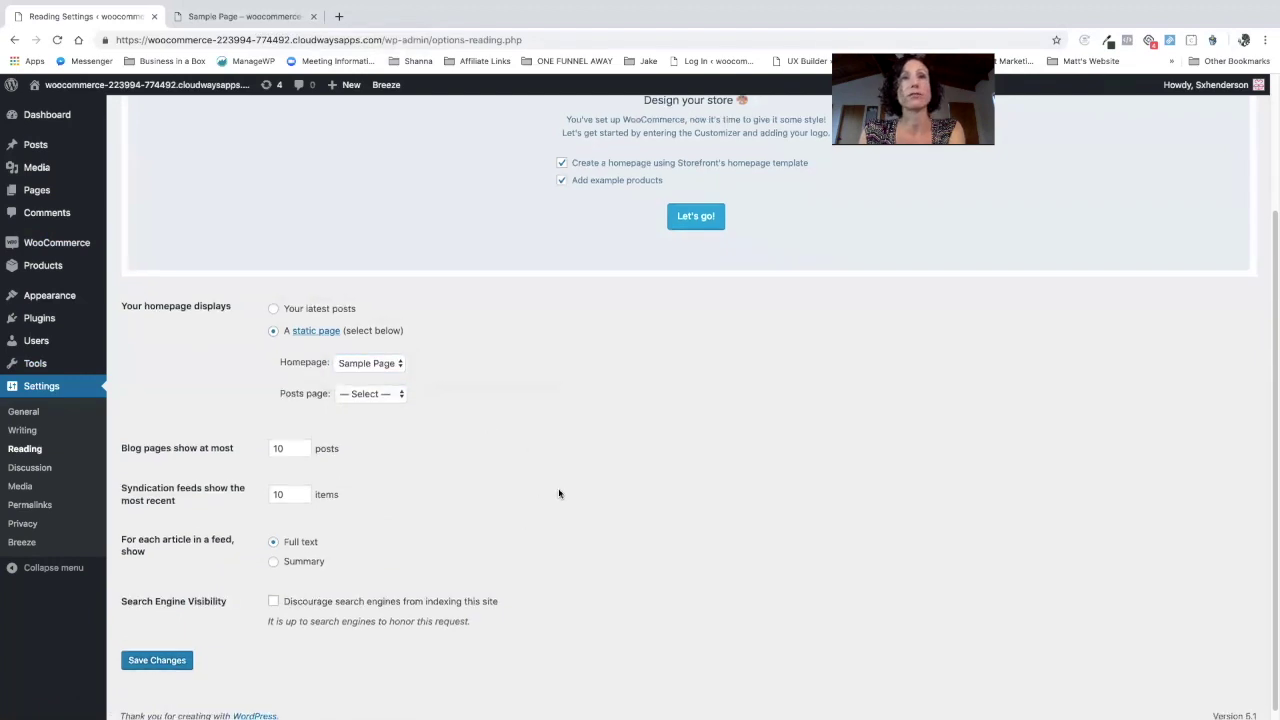
scroll(558, 490, "down", 1)
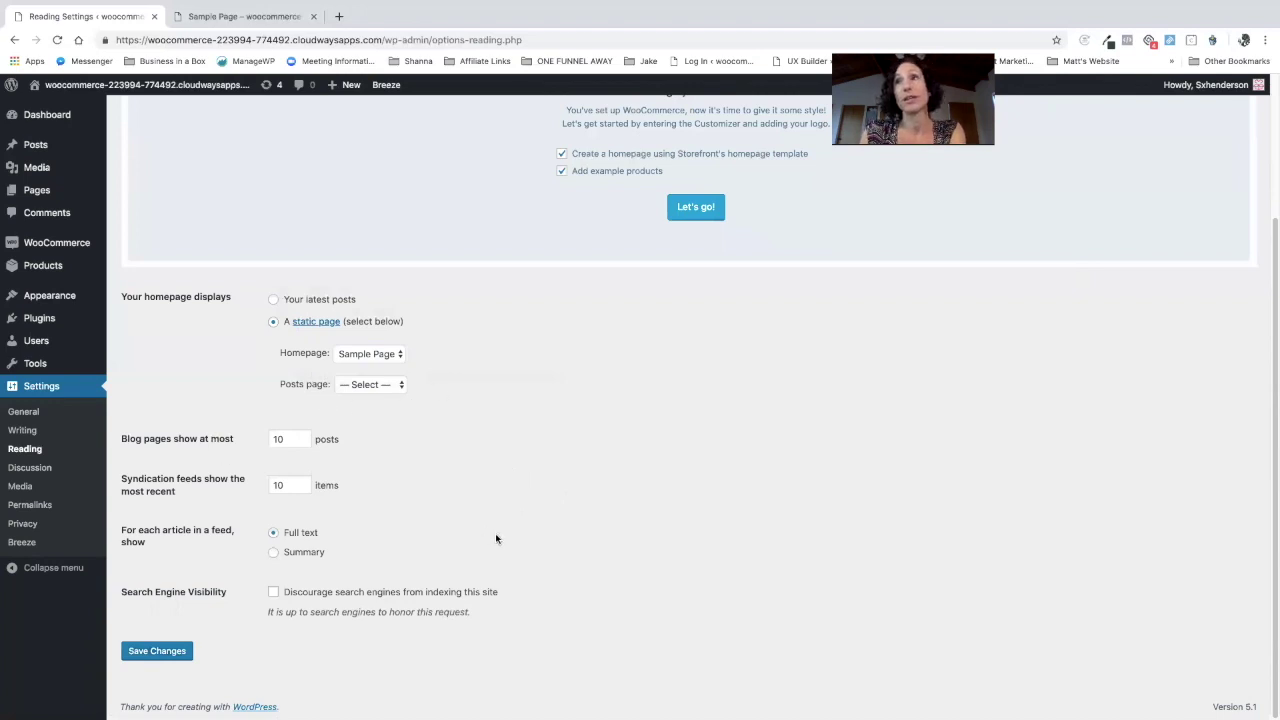
- Bring up and dismiss the context menu on the Reading settings page
right_click(514, 512)
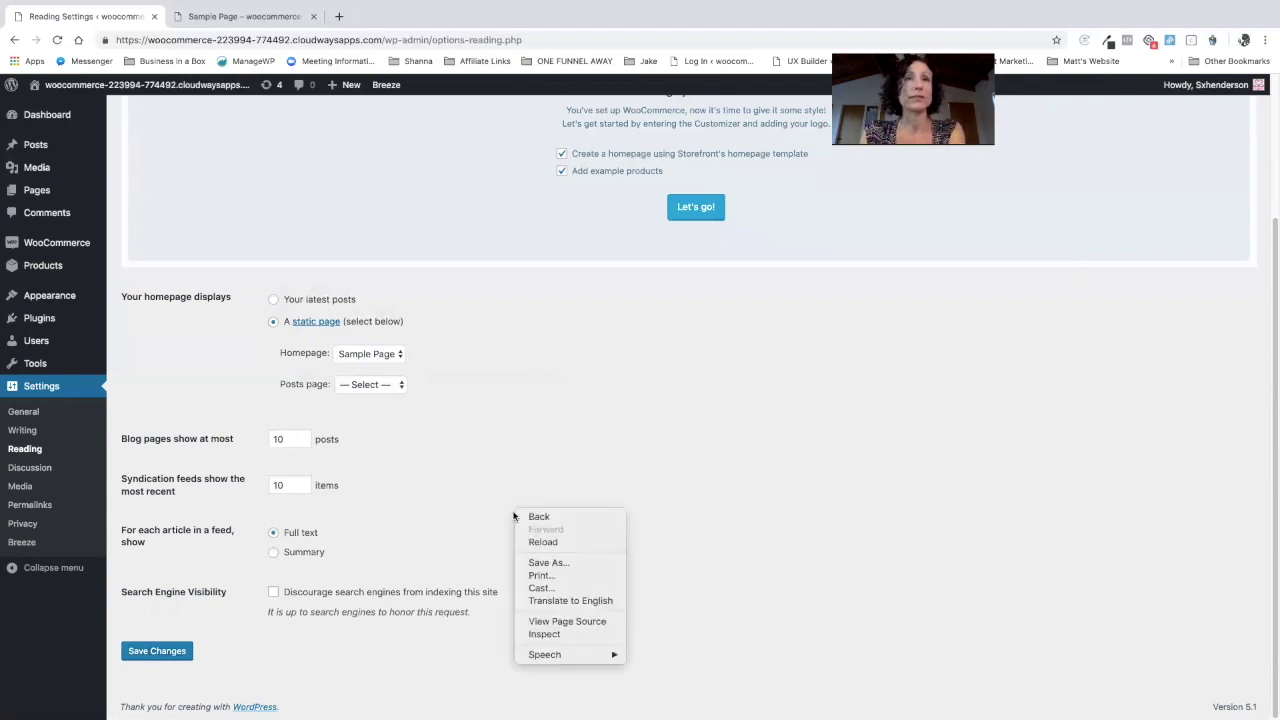
left_click(504, 450)
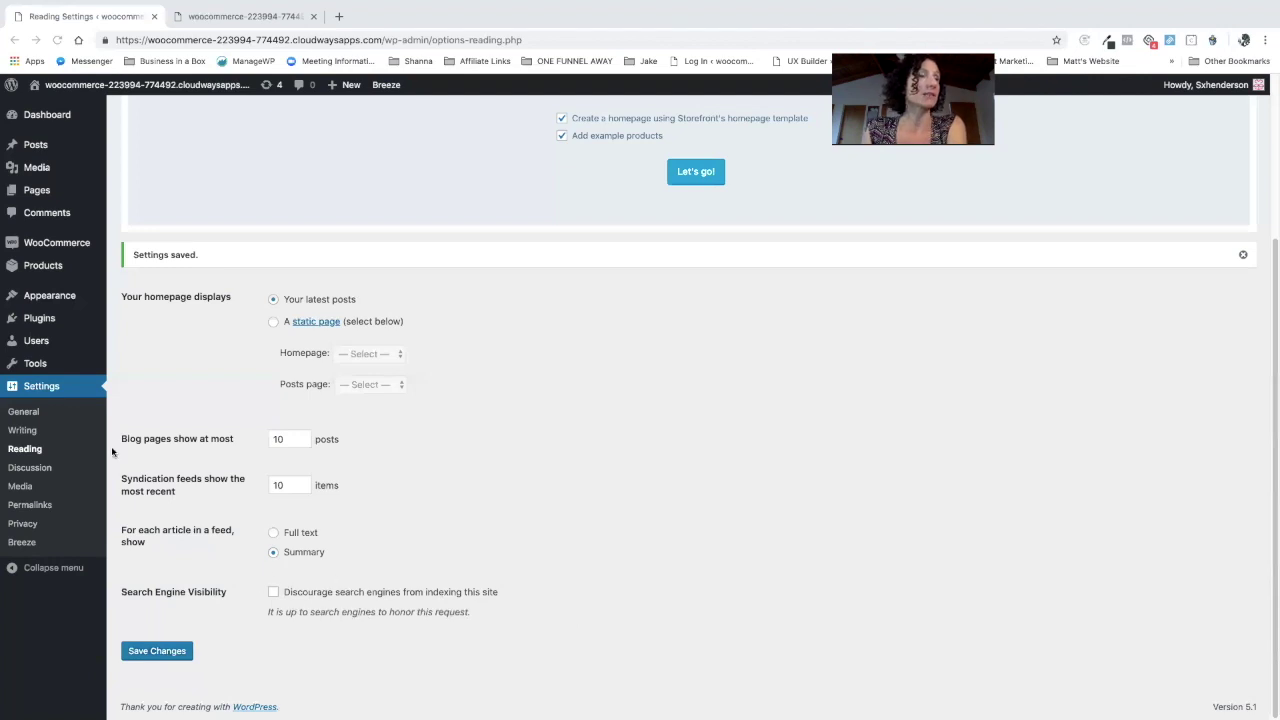
- Go to Discussion settings and review comment options, including 5-level threaded comments
left_click(31, 468)
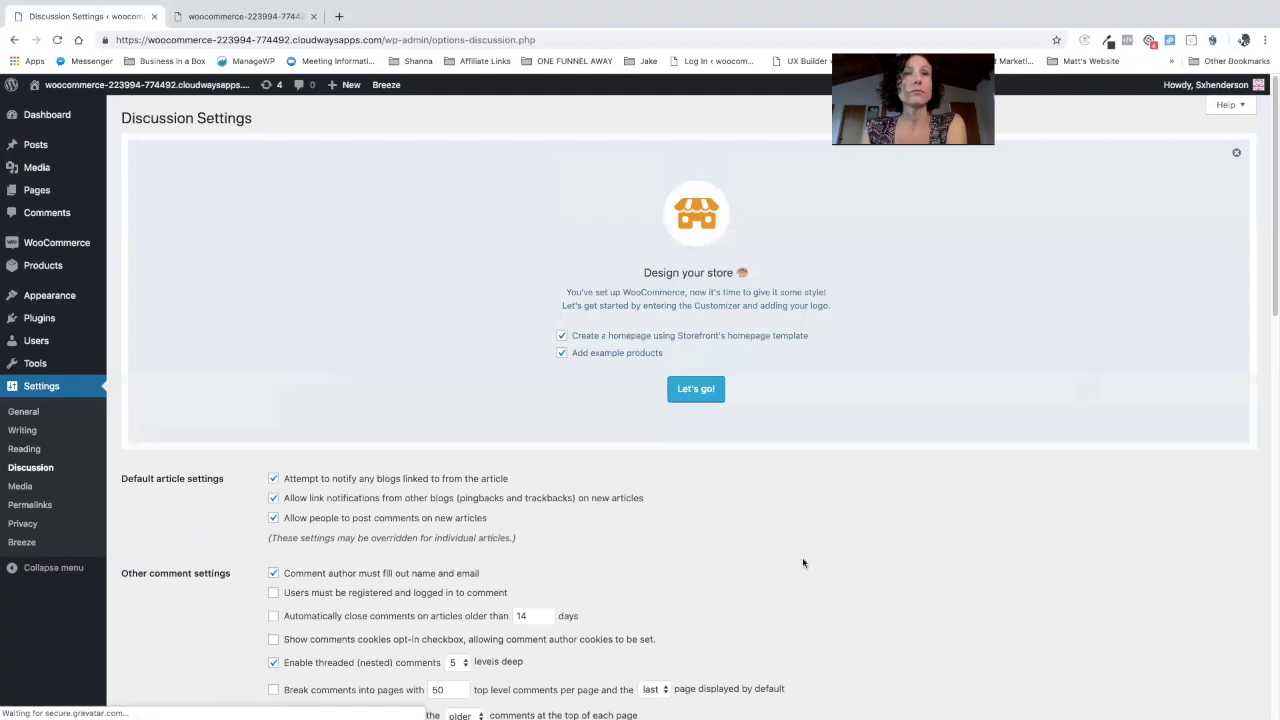
scroll(802, 563, "down", 3)
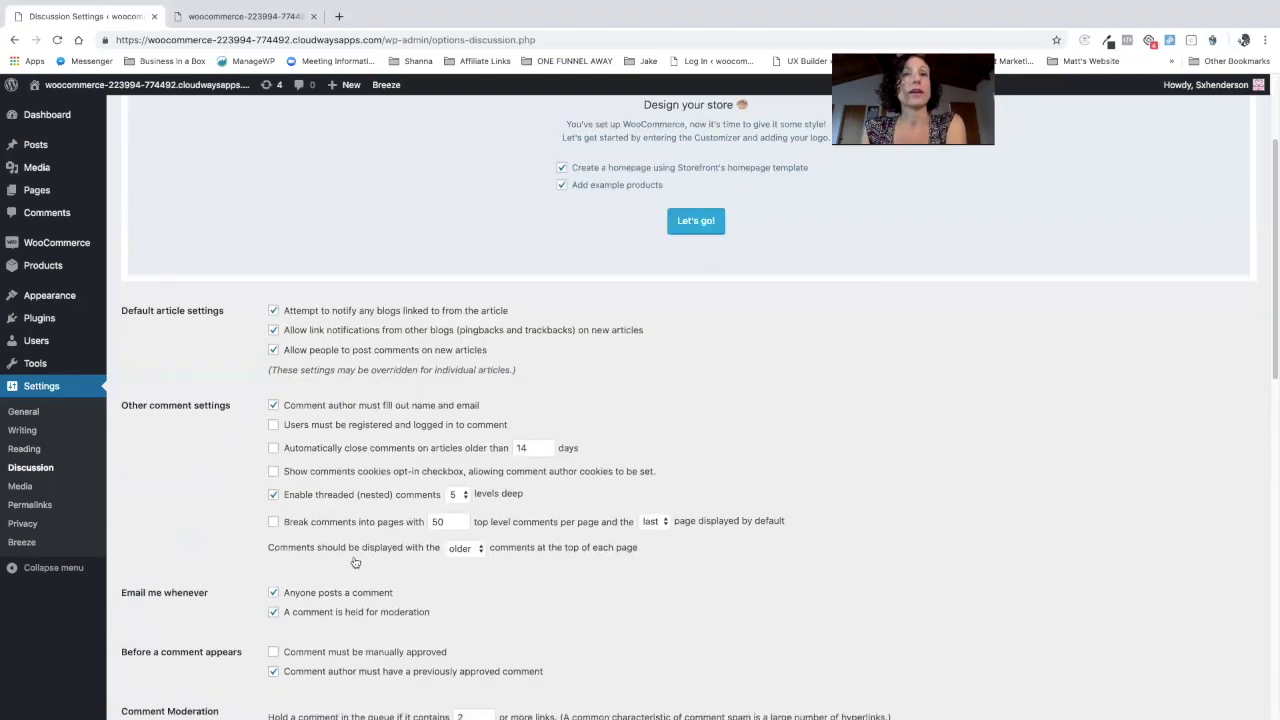
scroll(557, 545, "down", 5)
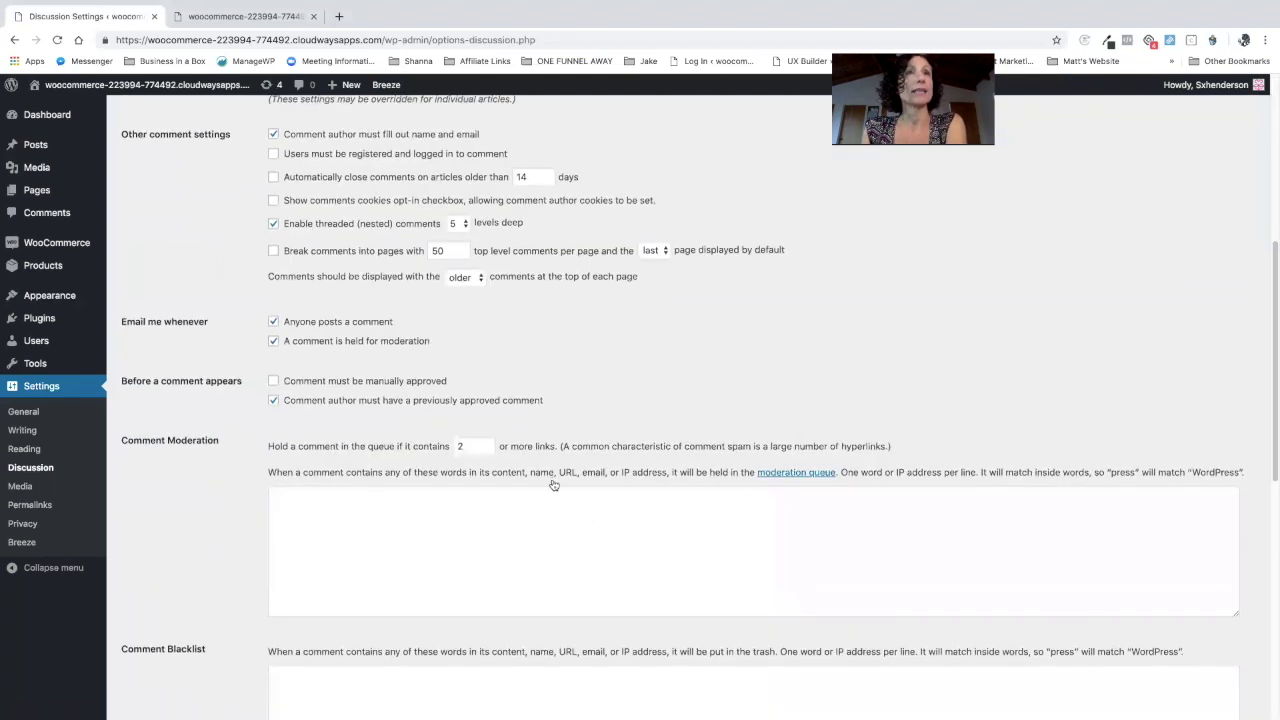
scroll(554, 485, "up", 4)
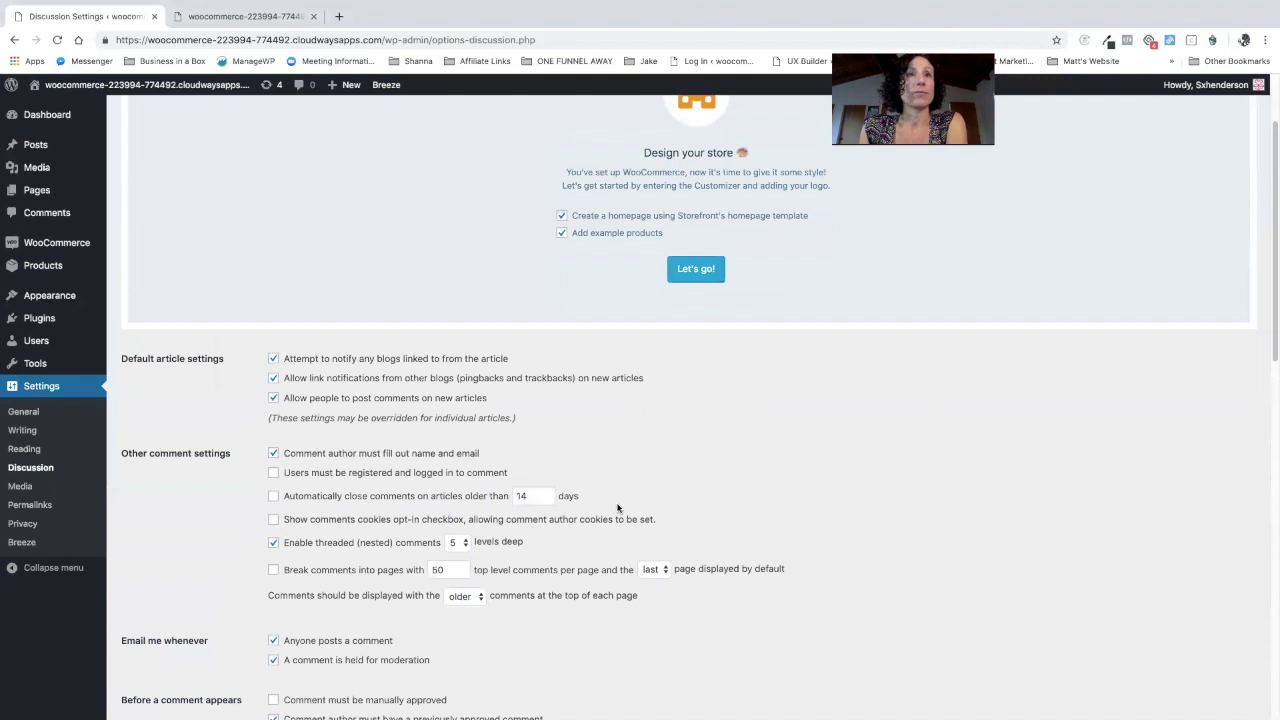
scroll(617, 508, "down", 1)
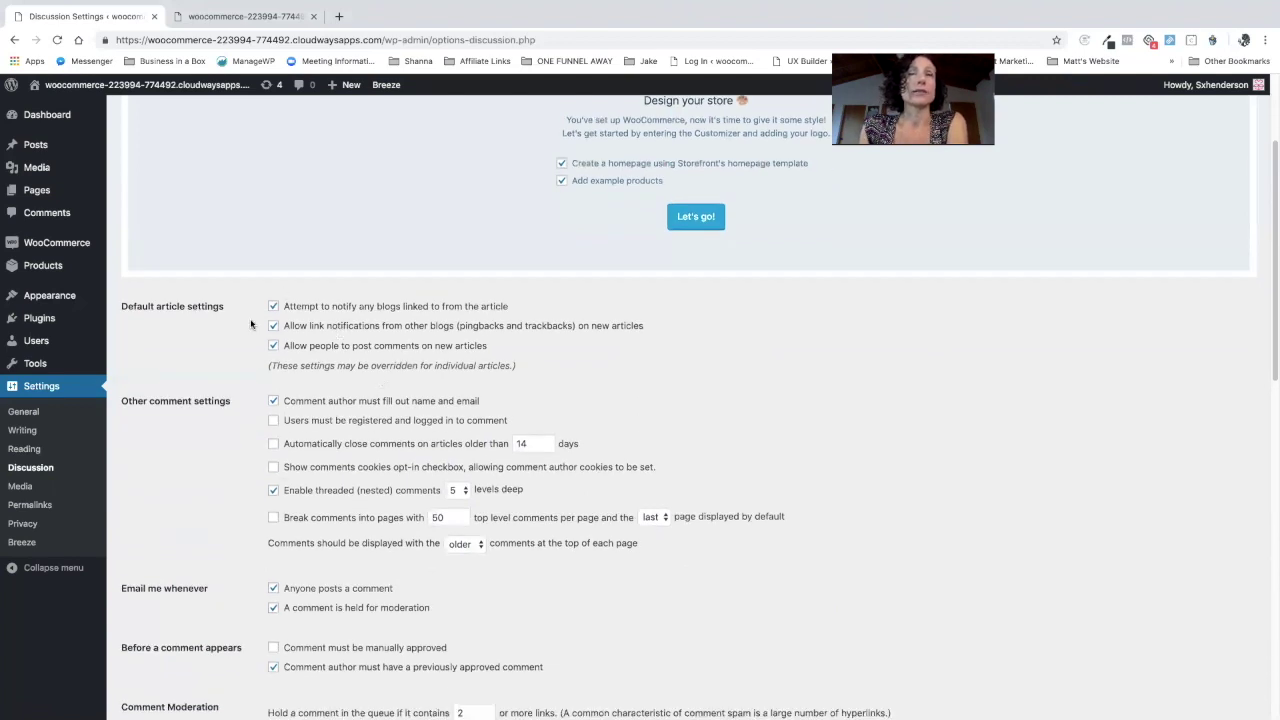
scroll(738, 490, "up", 2)
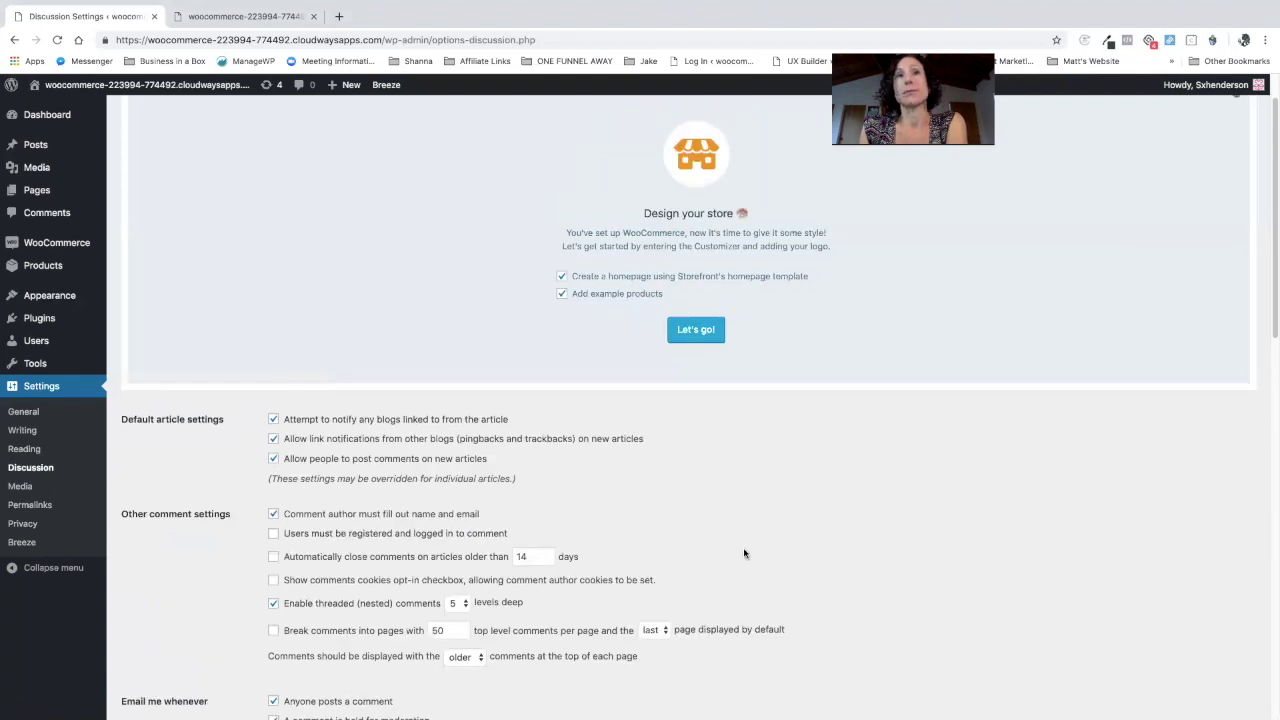
scroll(744, 553, "down", 1)
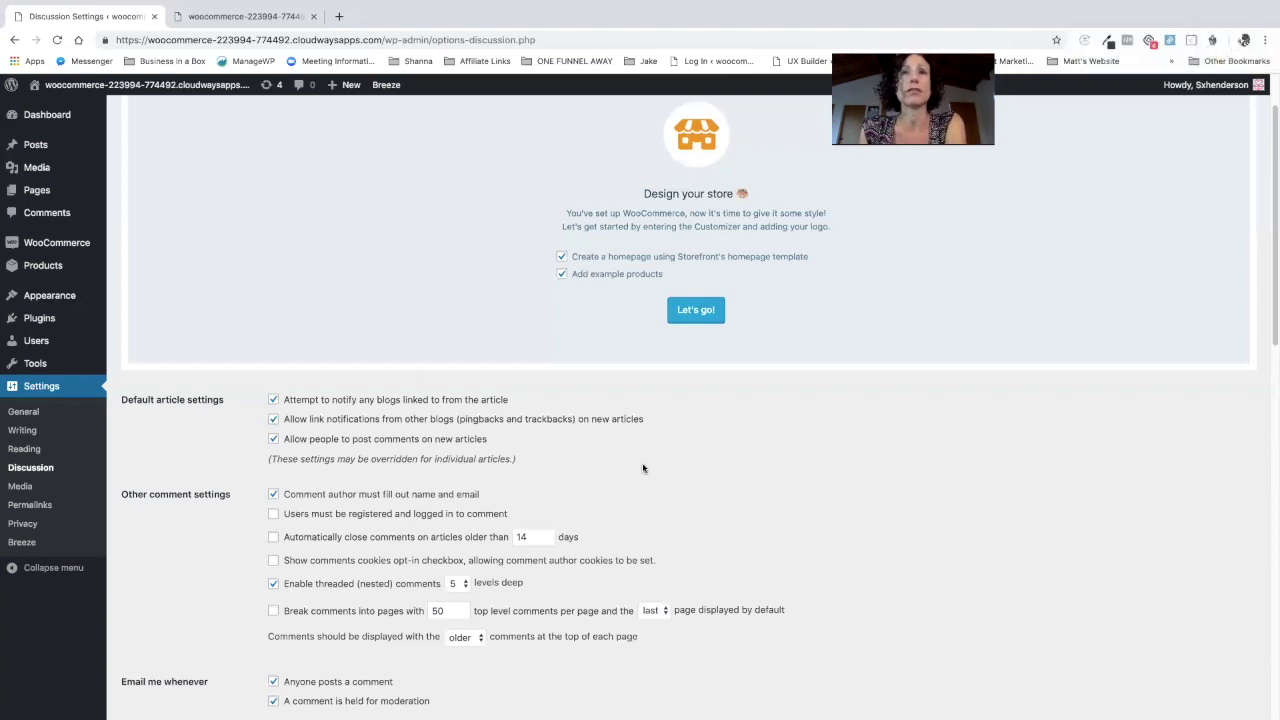
scroll(570, 470, "down", 2)
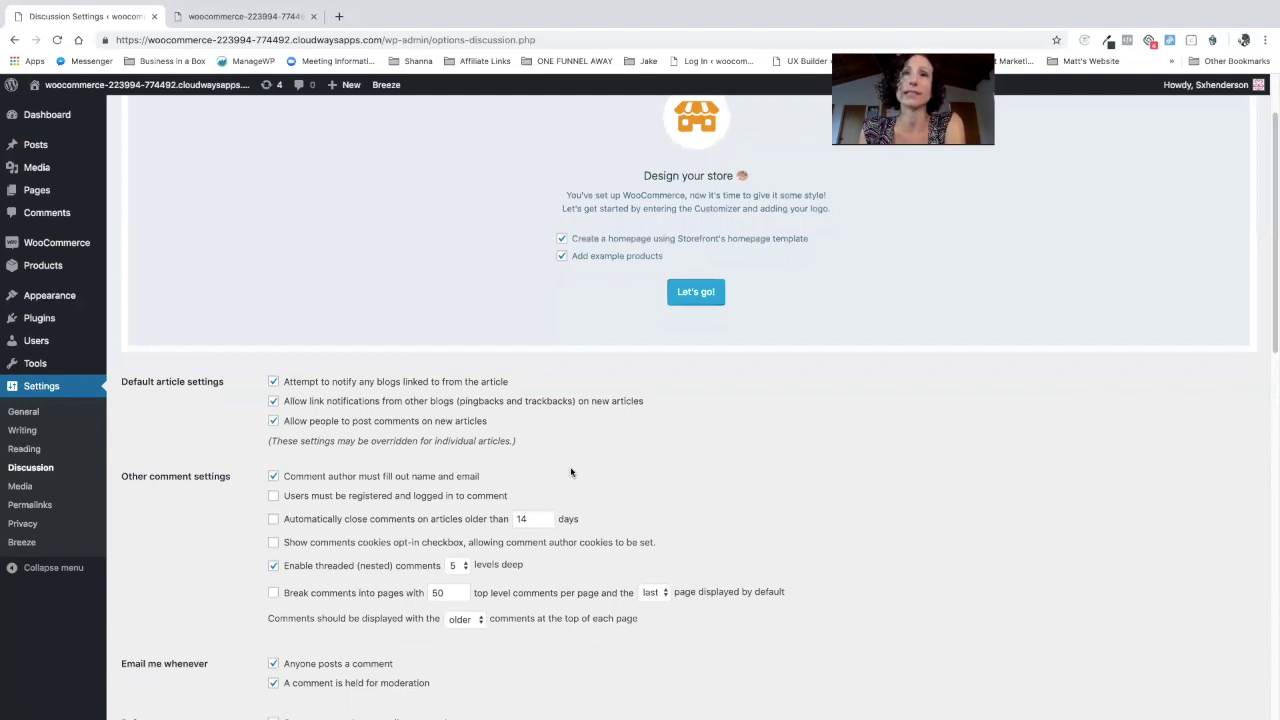
scroll(623, 472, "down", 3)
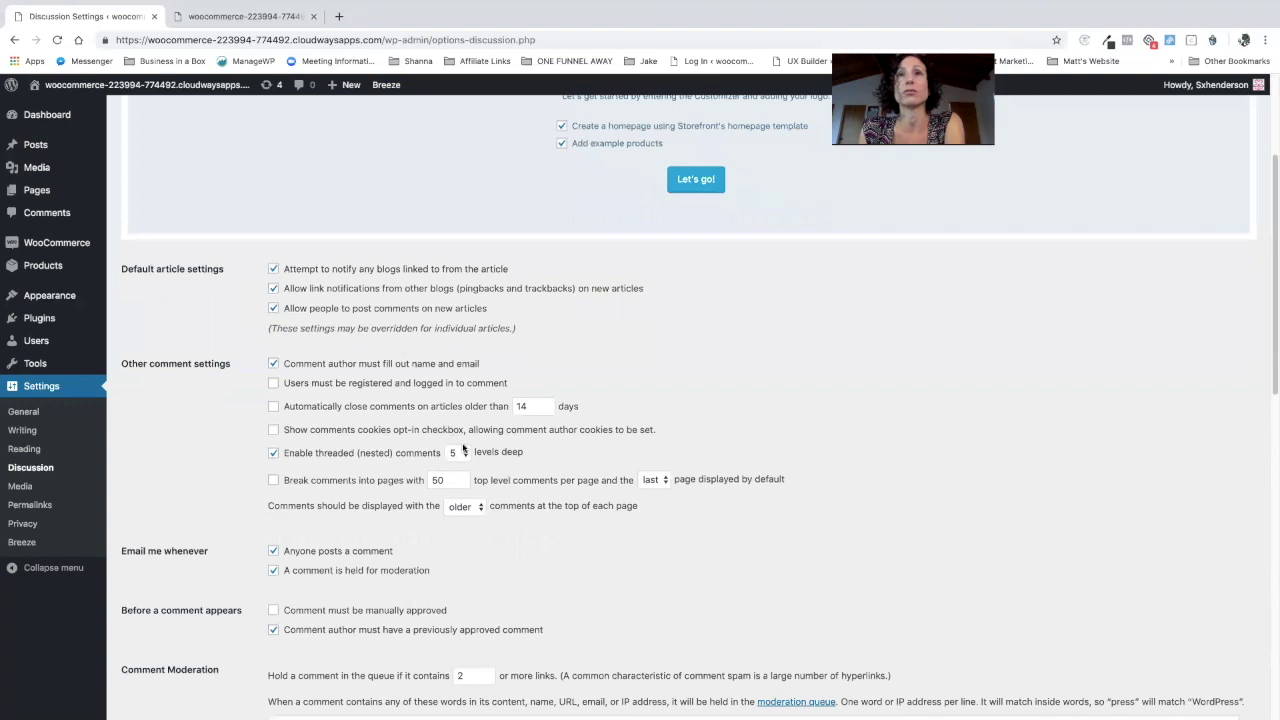
scroll(529, 467, "down", 1)
scroll(531, 466, "down", 2)
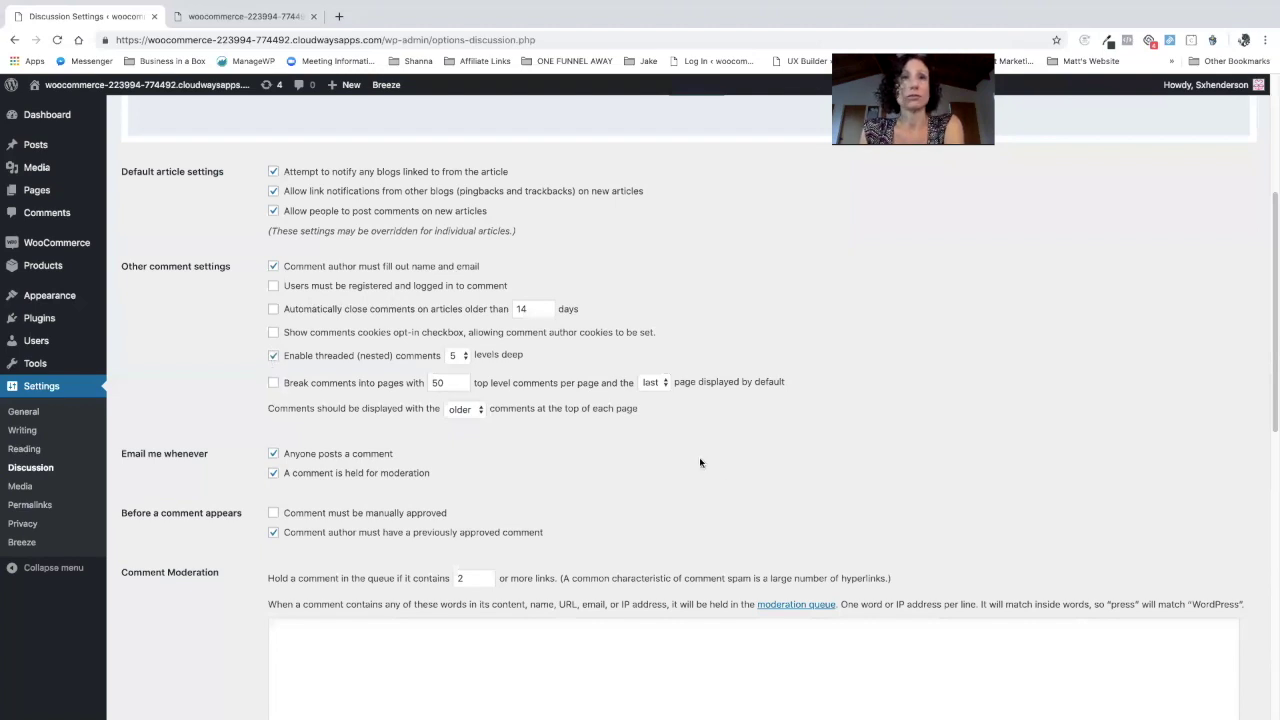
scroll(699, 458, "down", 5)
scroll(700, 463, "down", 2)
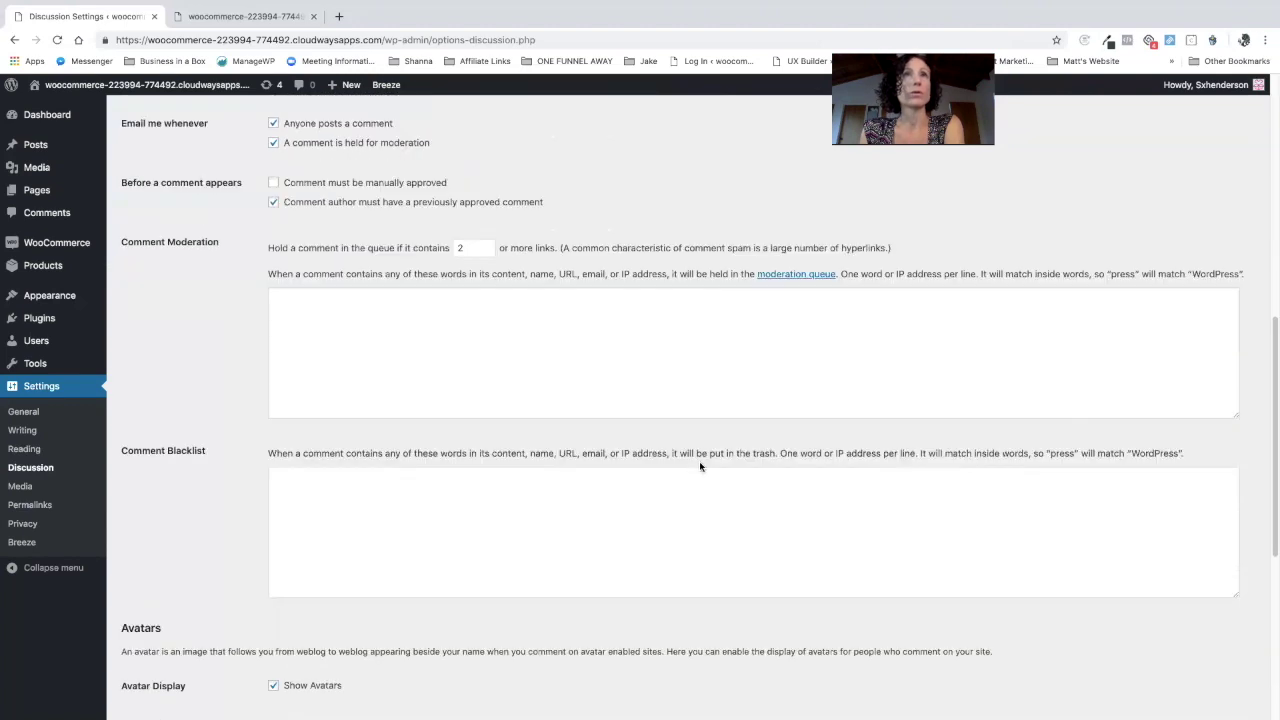
scroll(699, 461, "up", 3)
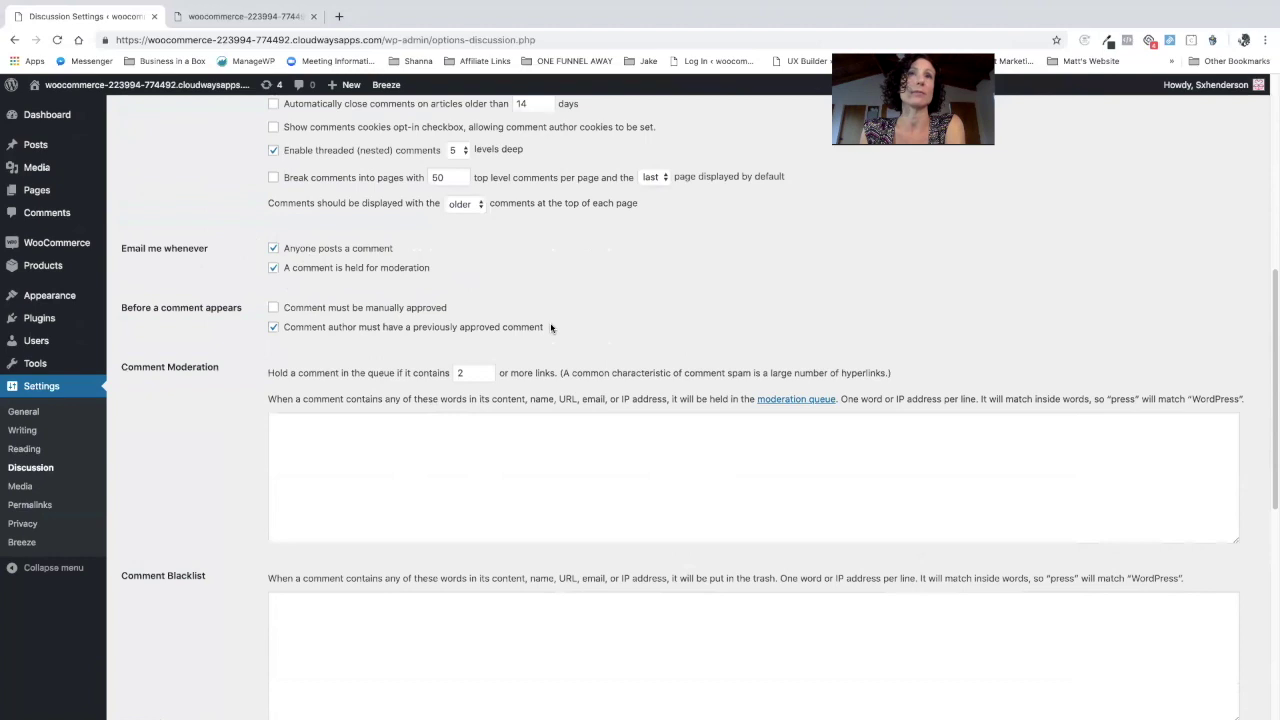
scroll(551, 327, "up", 1)
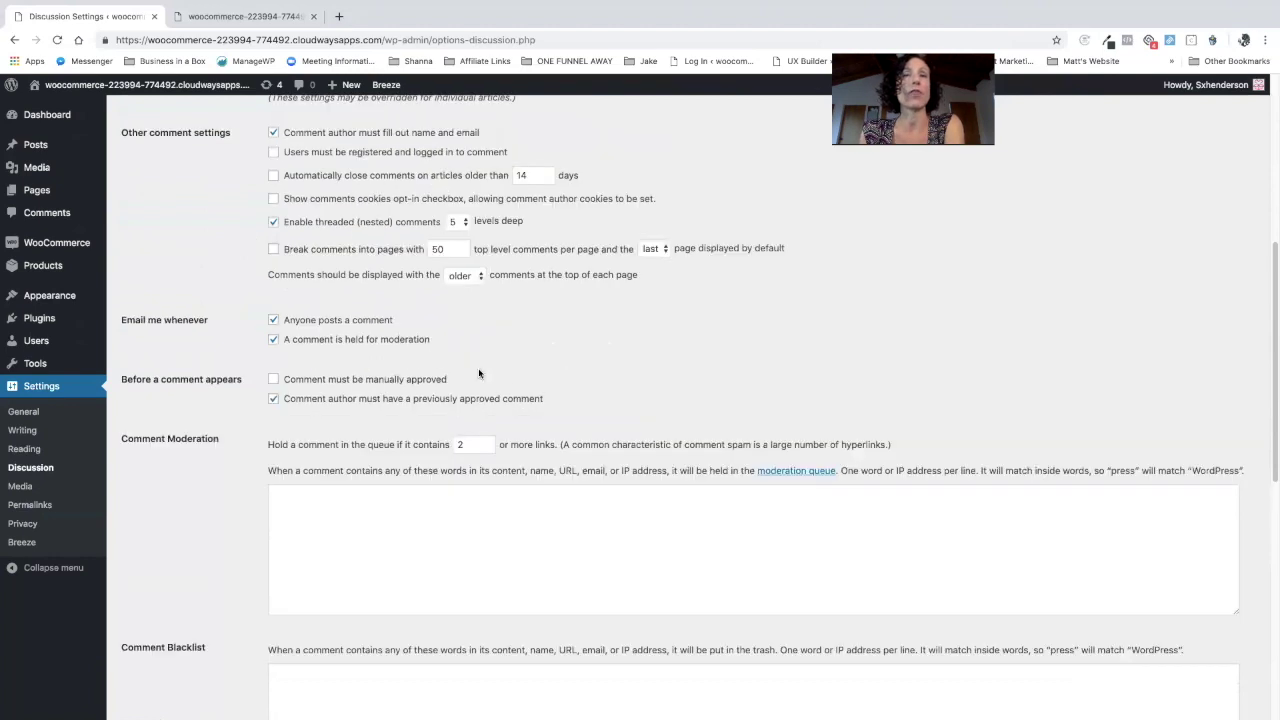
scroll(419, 351, "down", 3)
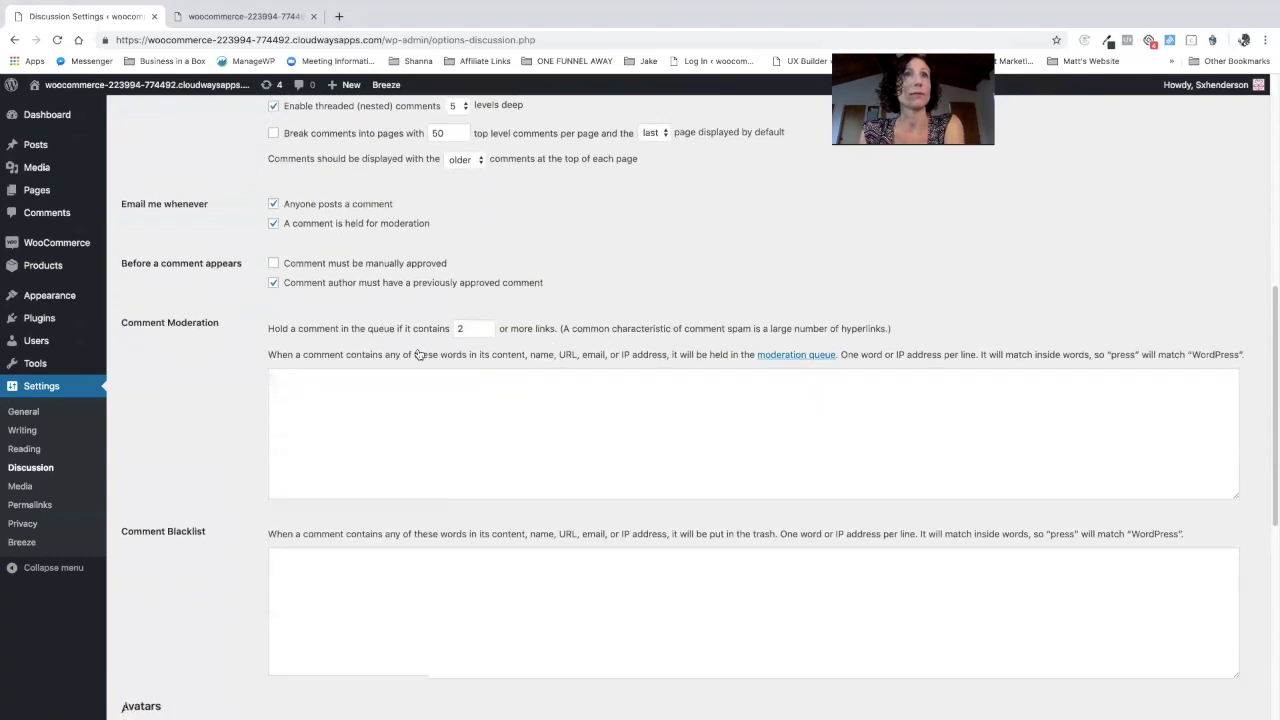
scroll(257, 195, "up", 1)
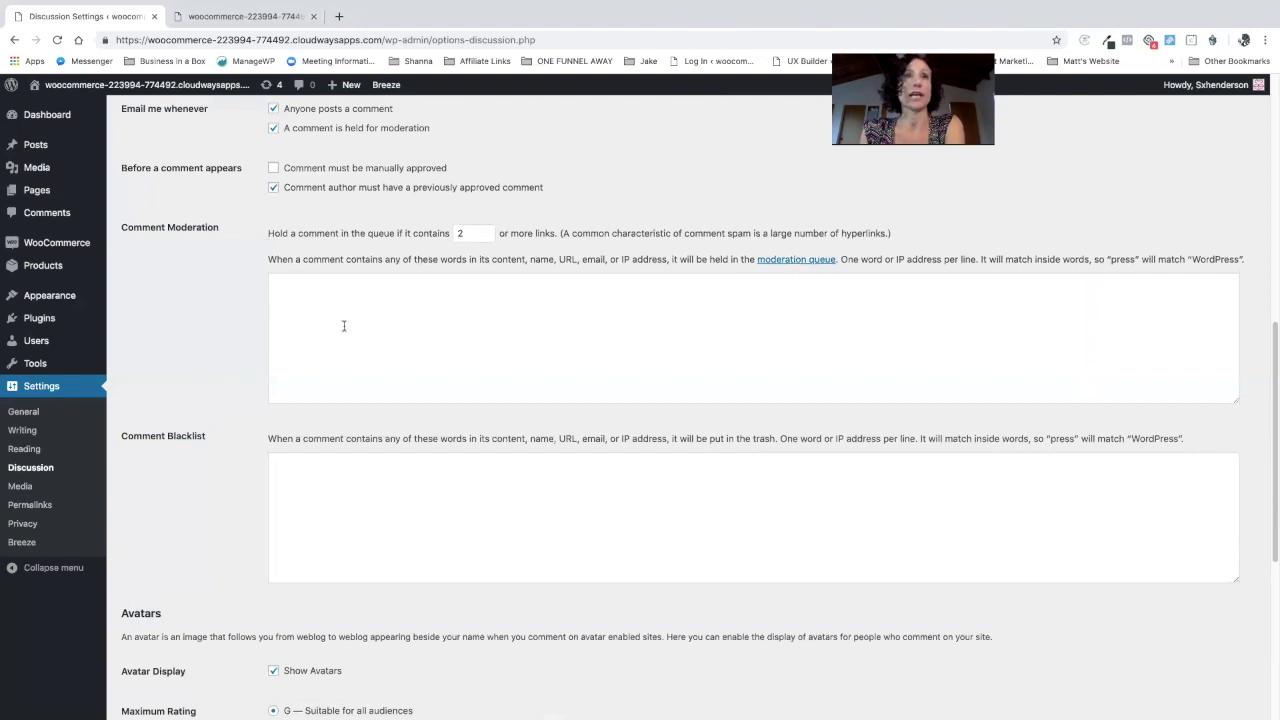
scroll(343, 325, "down", 2)
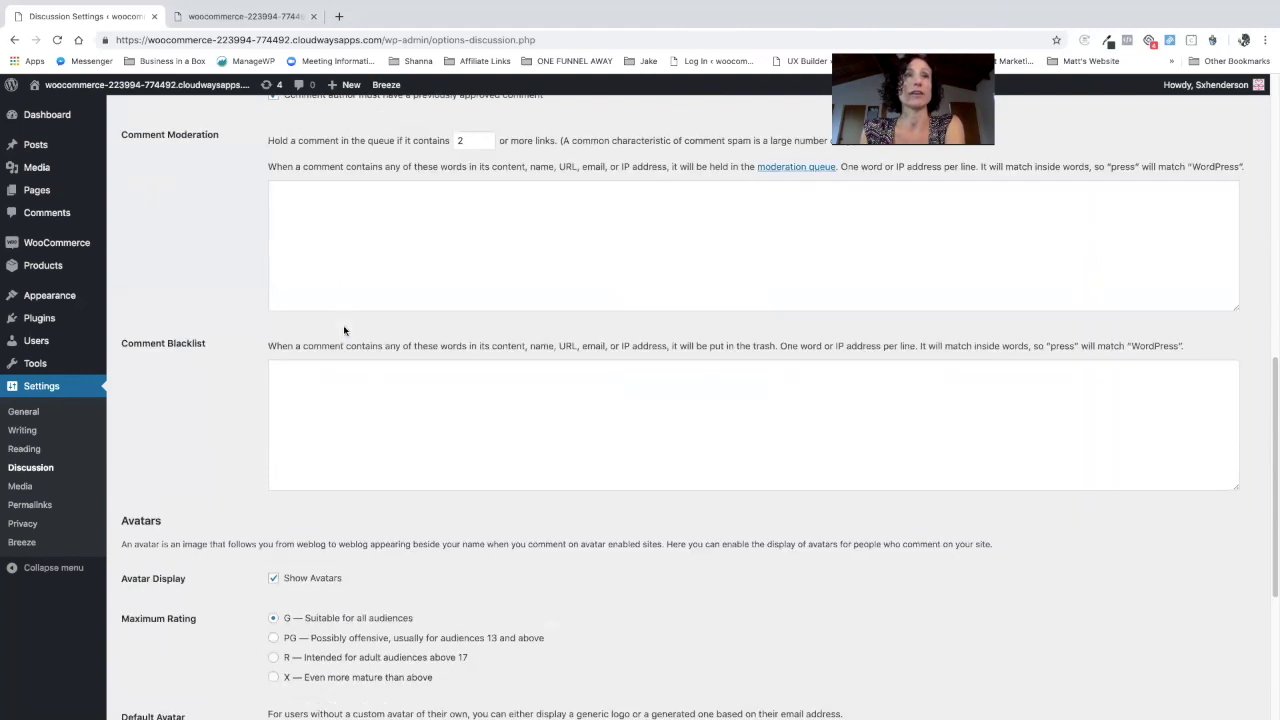
left_click(307, 386)
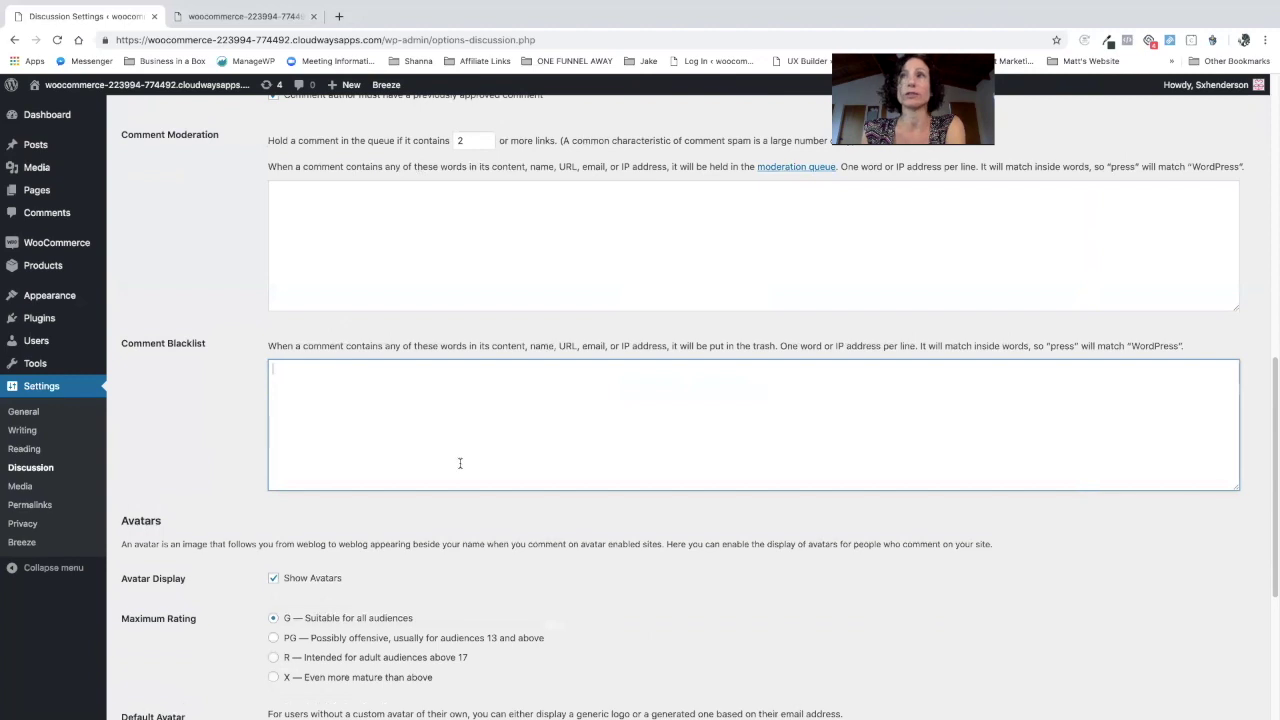
scroll(481, 497, "down", 2)
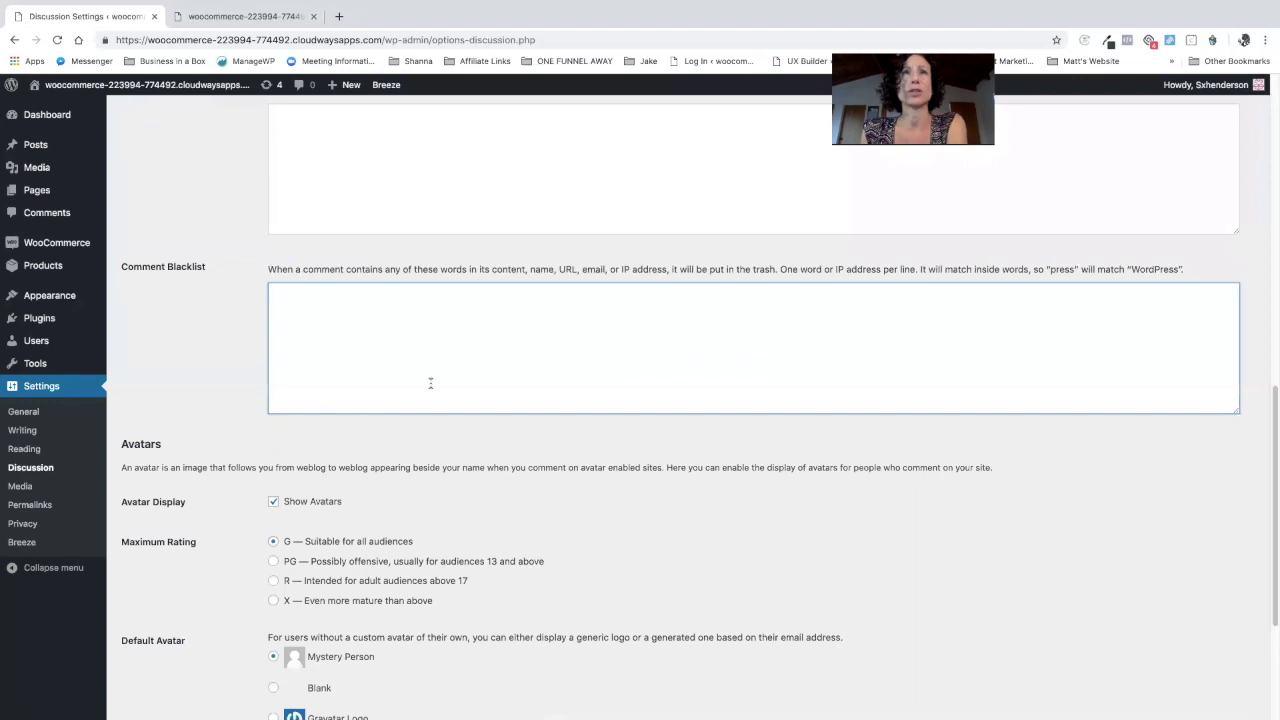
scroll(460, 390, "down", 1)
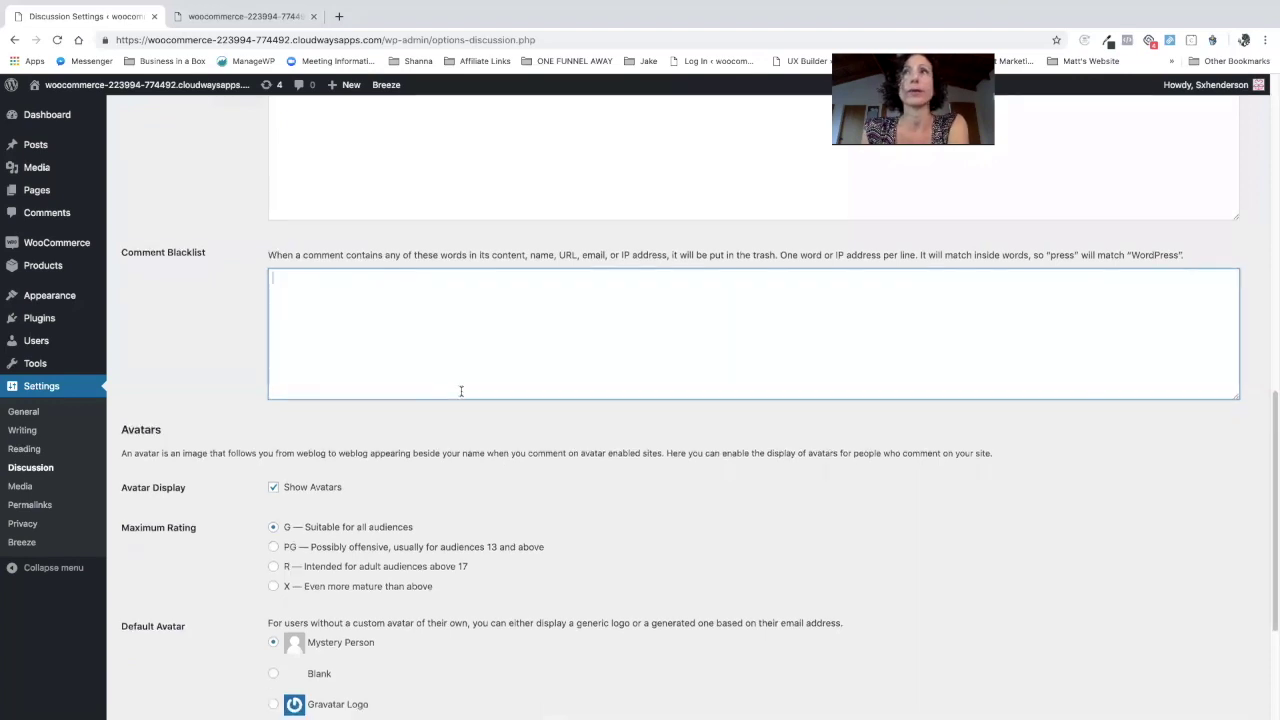
scroll(461, 390, "down", 5)
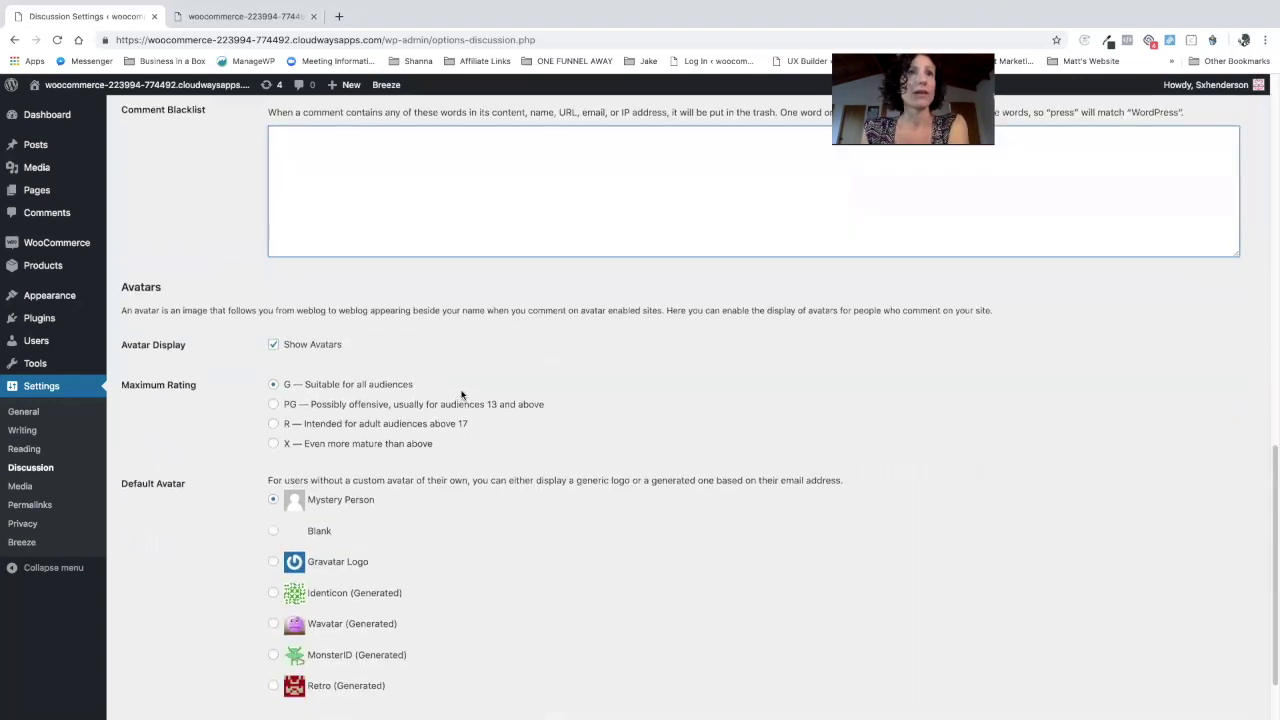